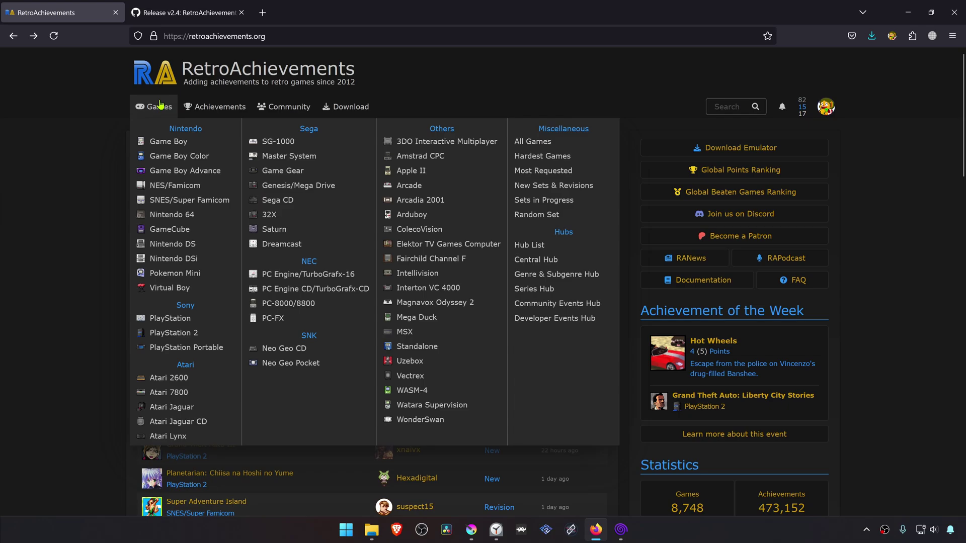
Step: Bring up the RetroAchievements list of Dreamcast games and browse through it
{"action": "left_click", "coordinate": [288, 245]}
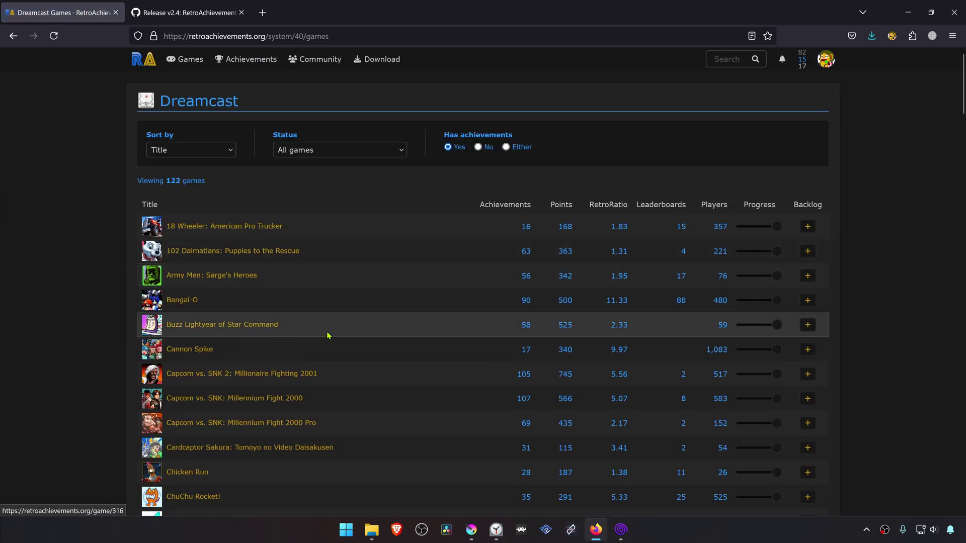
{"action": "scroll", "coordinate": [282, 321], "scroll_direction": "down", "scroll_amount": 3}
{"action": "scroll", "coordinate": [282, 321], "scroll_direction": "down", "scroll_amount": 3}
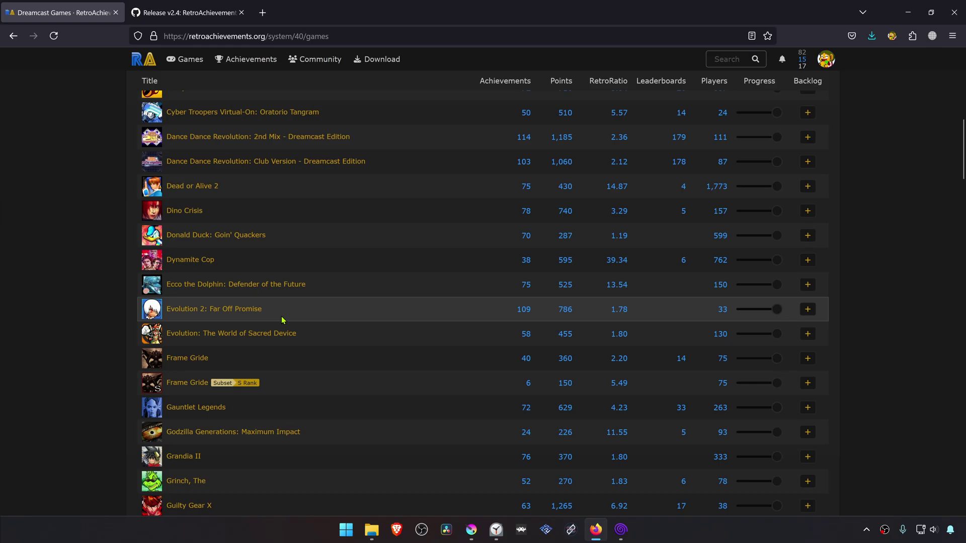
{"action": "scroll", "coordinate": [281, 320], "scroll_direction": "down", "scroll_amount": 2}
{"action": "scroll", "coordinate": [281, 320], "scroll_direction": "down", "scroll_amount": 1}
{"action": "scroll", "coordinate": [282, 320], "scroll_direction": "down", "scroll_amount": 2}
{"action": "scroll", "coordinate": [281, 320], "scroll_direction": "down", "scroll_amount": 2}
{"action": "scroll", "coordinate": [281, 320], "scroll_direction": "down", "scroll_amount": 2}
{"action": "scroll", "coordinate": [281, 321], "scroll_direction": "down", "scroll_amount": 5}
Step: Show the flycast v2.4 release notes and highlight 'RetroAchievements' in the title
{"action": "left_click", "coordinate": [181, 12]}
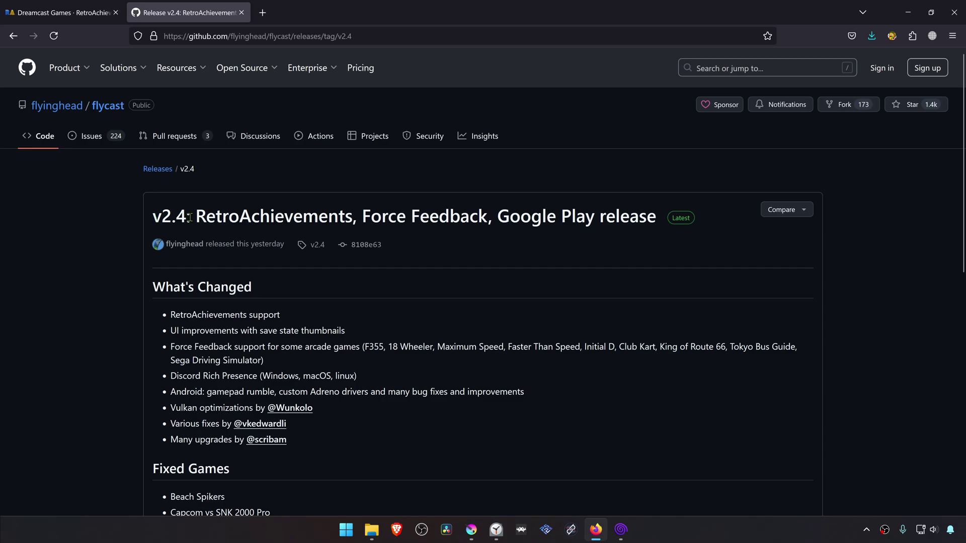
{"action": "left_click_drag", "start_coordinate": [198, 218], "coordinate": [354, 226]}
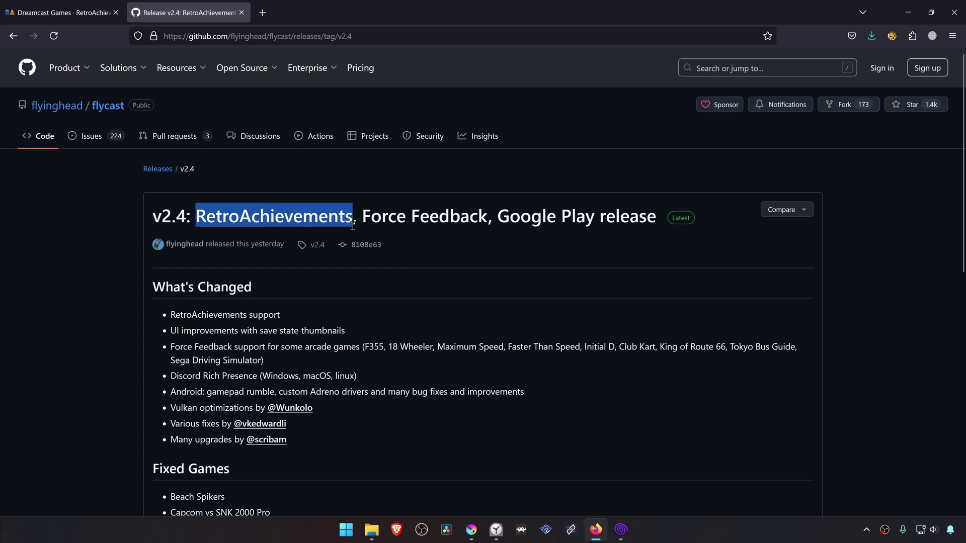
Step: Minimize the browser, restore the Flycast window and enter its Settings
{"action": "left_click", "coordinate": [908, 12]}
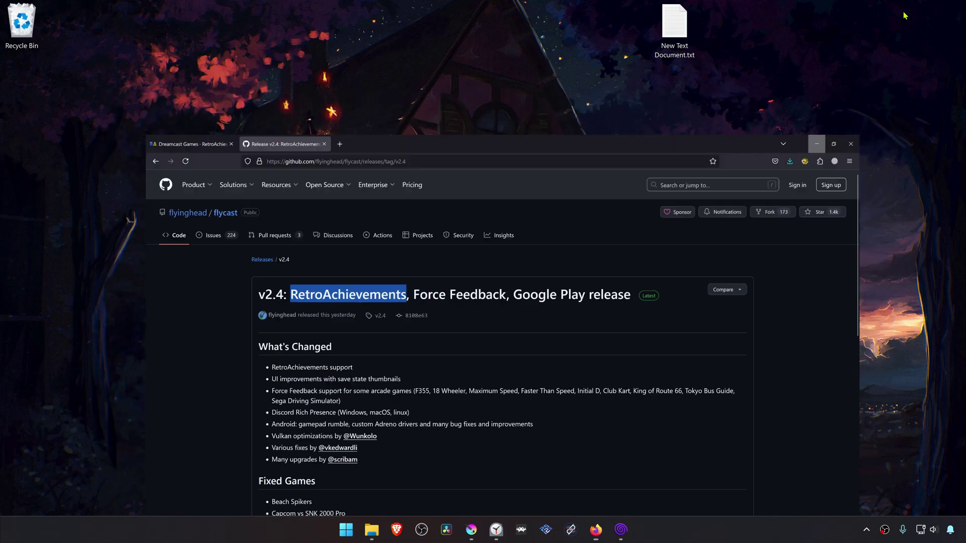
{"action": "left_click", "coordinate": [621, 529]}
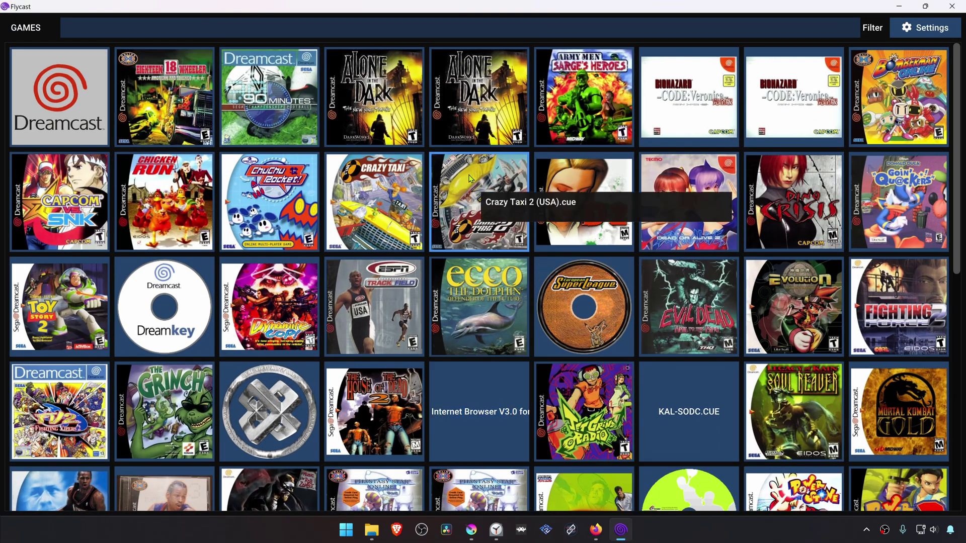
{"action": "left_click", "coordinate": [931, 36]}
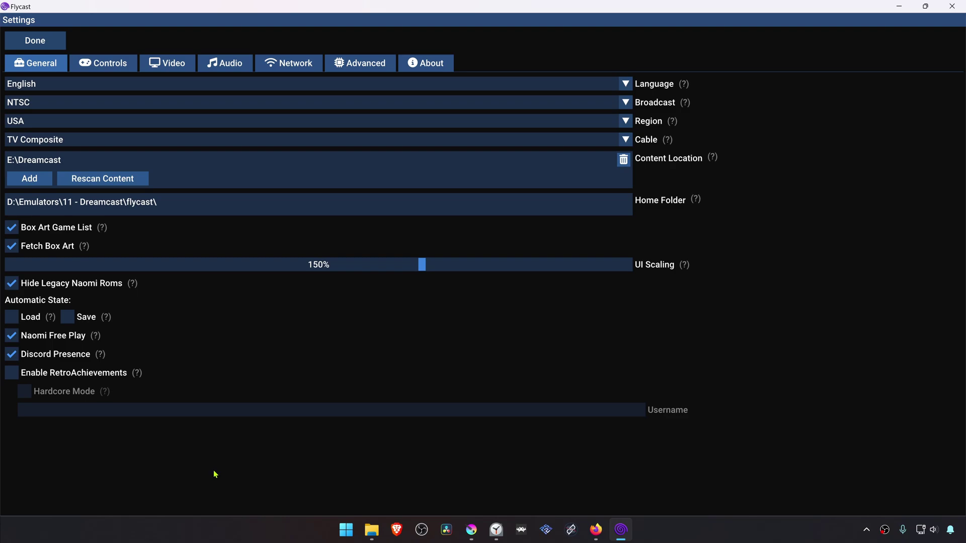
Step: Enable RetroAchievements, enter username and password, and log in successfully
{"action": "left_click", "coordinate": [92, 374]}
{"action": "left_click", "coordinate": [50, 412]}
{"action": "type", "text": "geniusbug"}
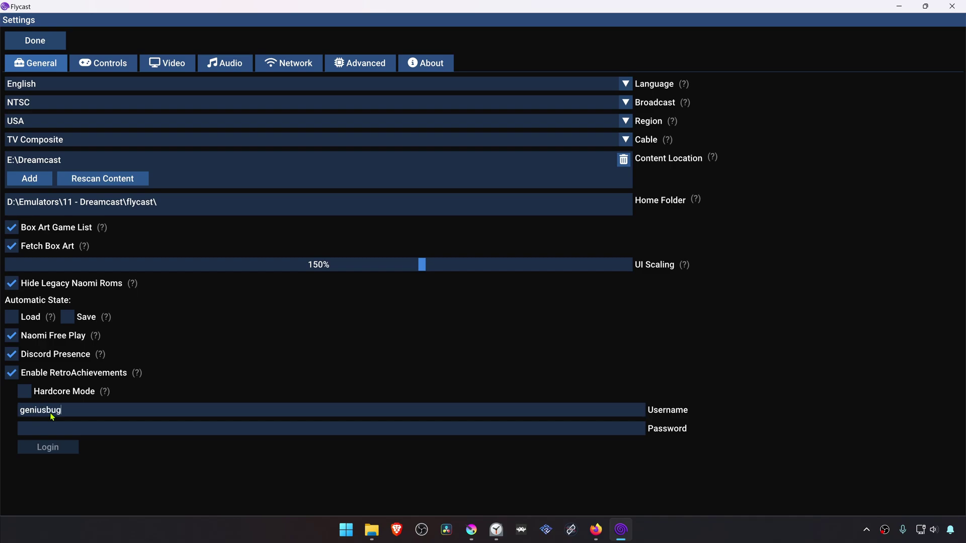
{"action": "key", "text": "Tab"}
{"action": "type", "text": "*"}
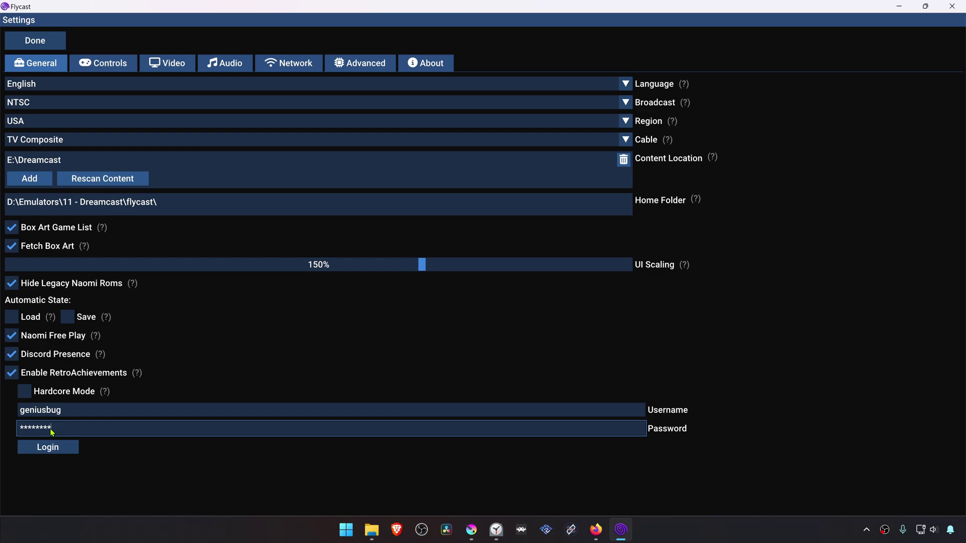
{"action": "left_click", "coordinate": [54, 449]}
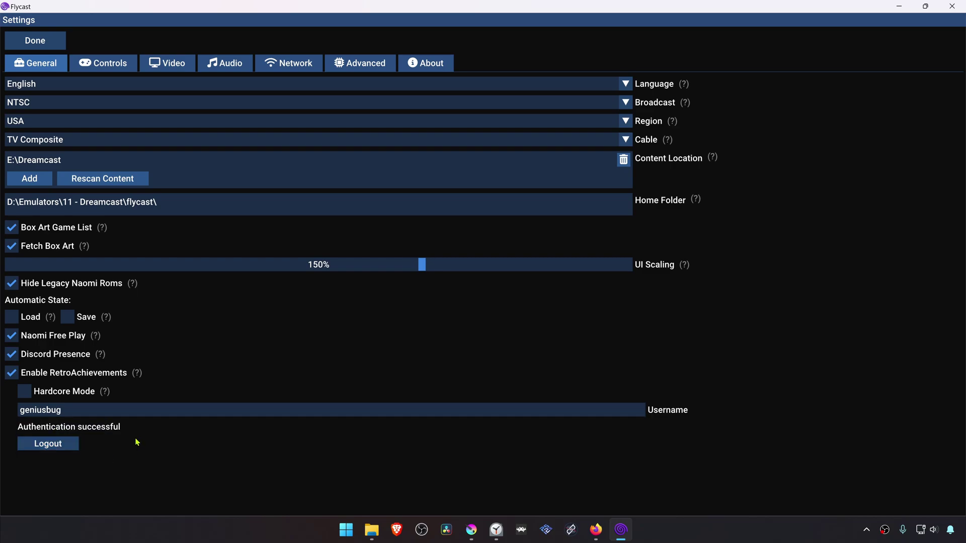
{"action": "mouse_move", "coordinate": [104, 392]}
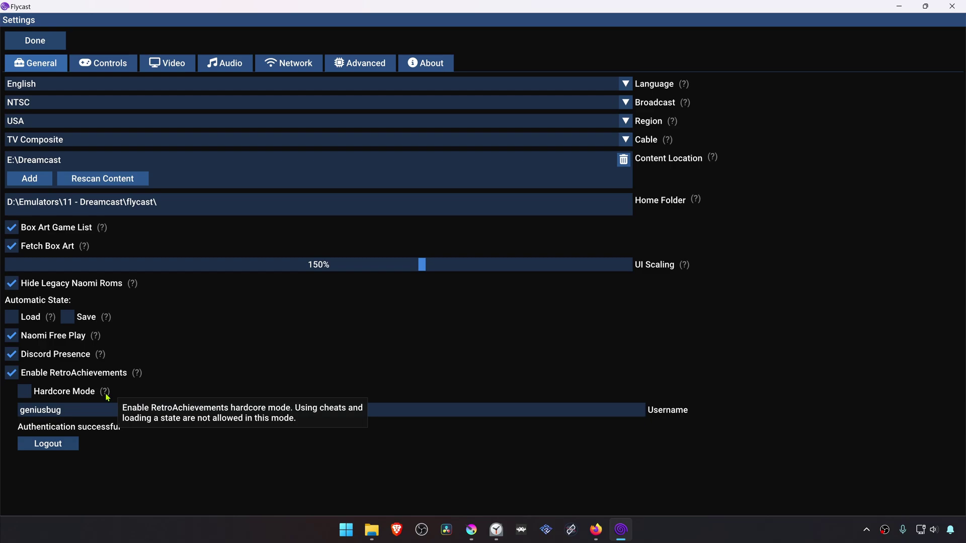
Step: Leave settings, start Dino Crisis, then close the game from the pause menu
{"action": "left_click", "coordinate": [55, 47]}
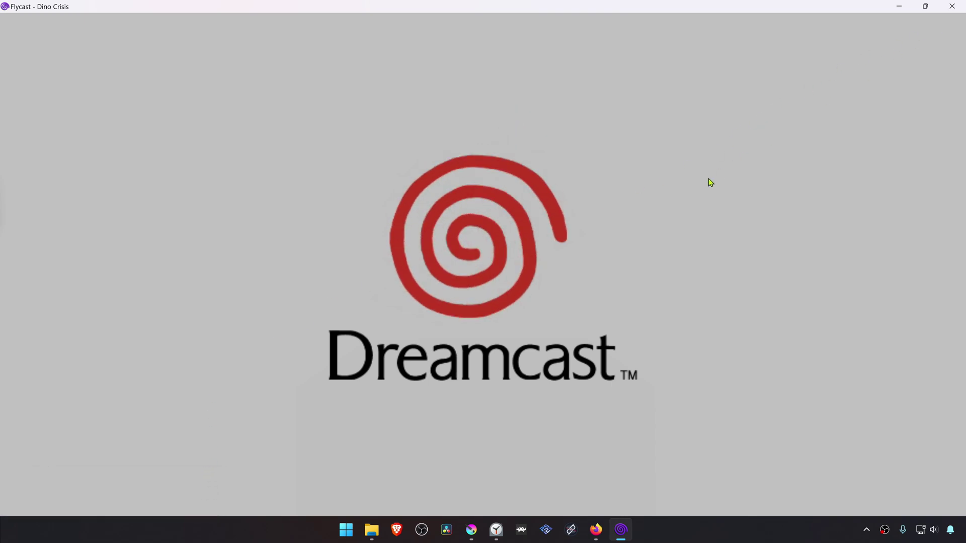
{"action": "key", "text": "Tab"}
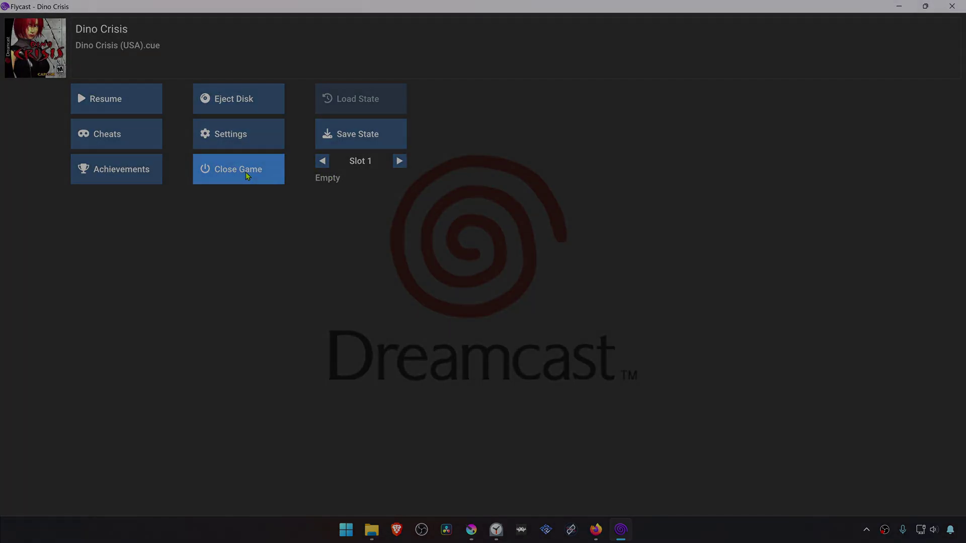
{"action": "left_click", "coordinate": [246, 176]}
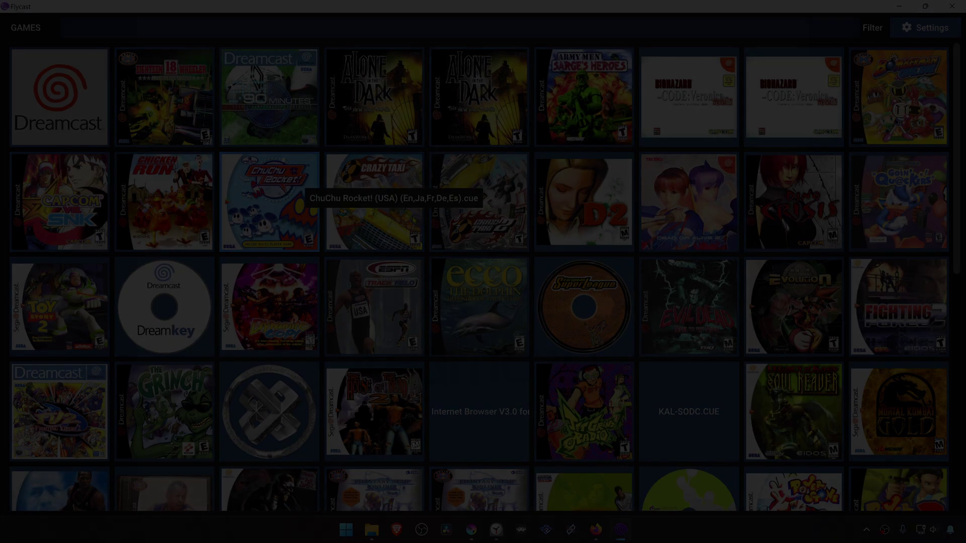